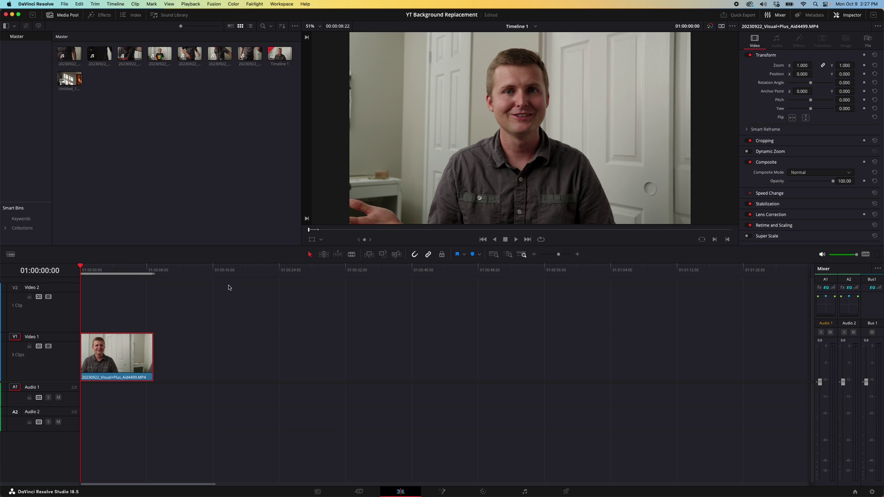
# Remove the old short clip from the Video 1 track
pyautogui.press('super+z')
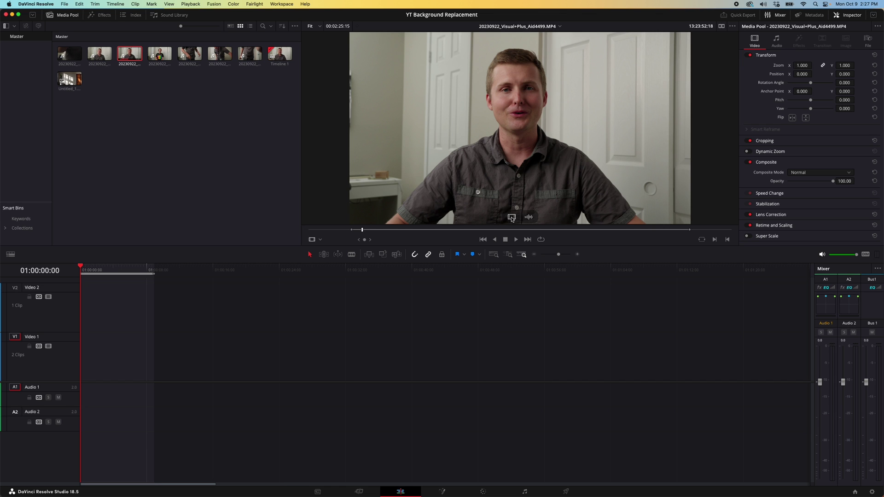
# Place the talking-head clip's video only on Video 1, then play back and scrub to 01:00:24:08
pyautogui.moveTo(512, 217); pyautogui.dragTo(82, 352)
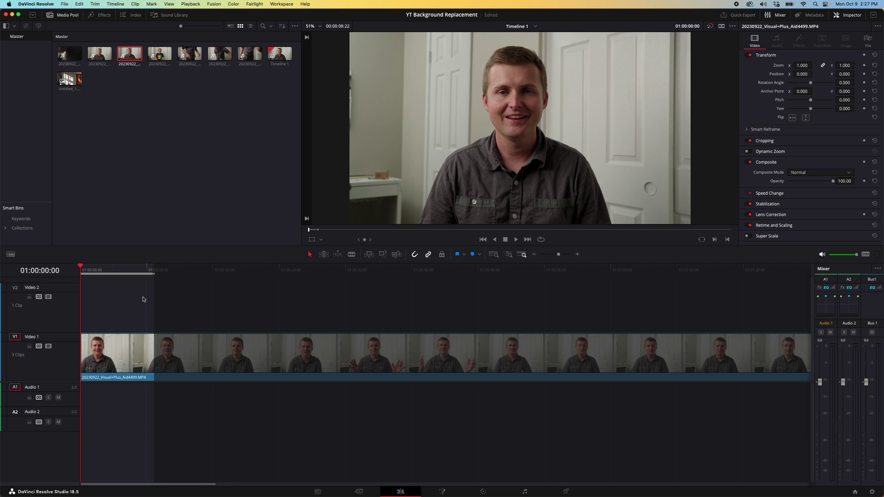
pyautogui.press('space')
pyautogui.moveTo(272, 270); pyautogui.dragTo(283, 276)
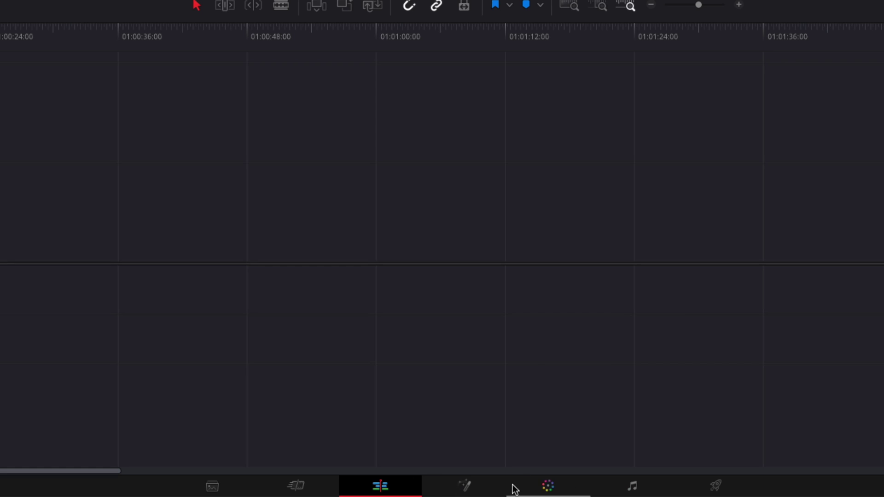
pyautogui.click(549, 486)
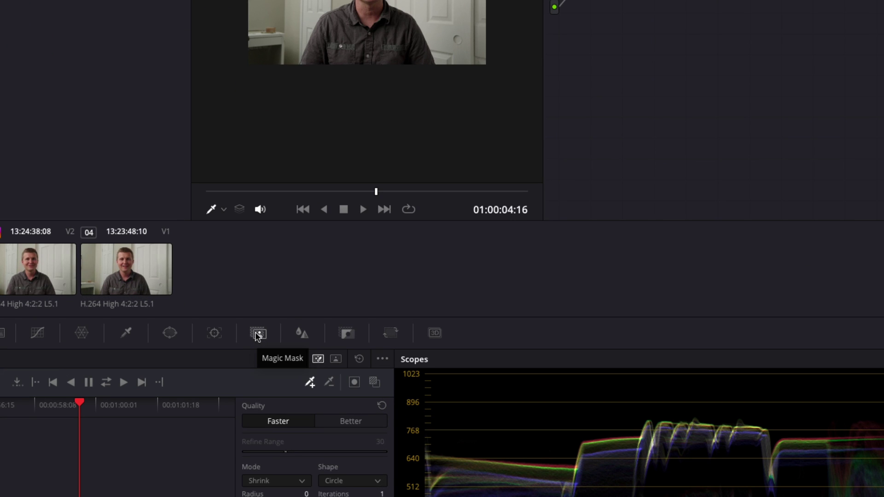
# Set Magic Mask quality to Better, stroke the presenter and track the mask through the clip
pyautogui.click(341, 424)
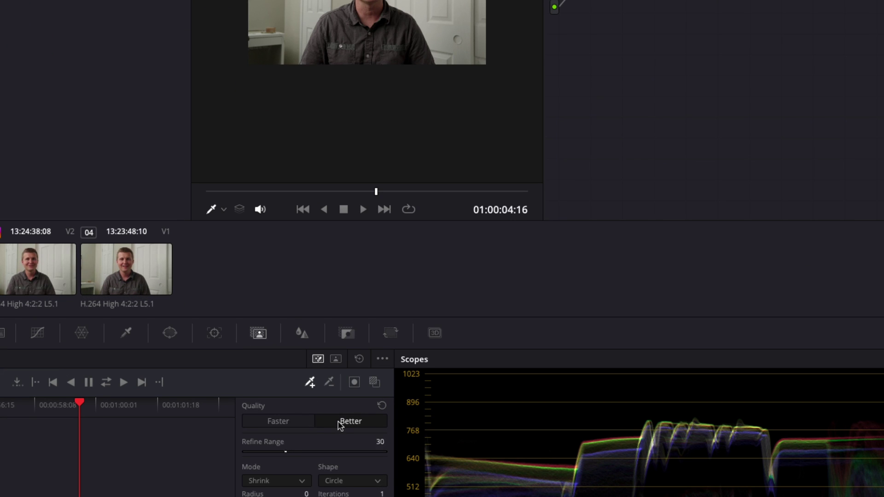
pyautogui.click(310, 383)
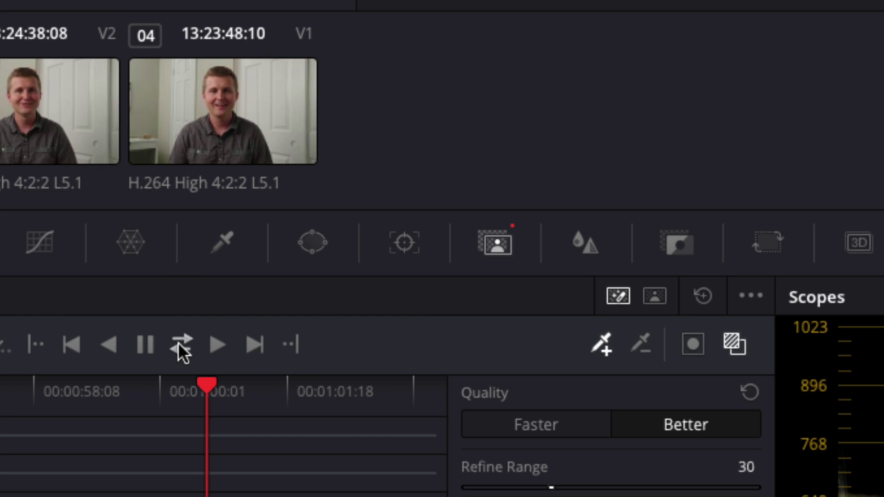
pyautogui.click(179, 344)
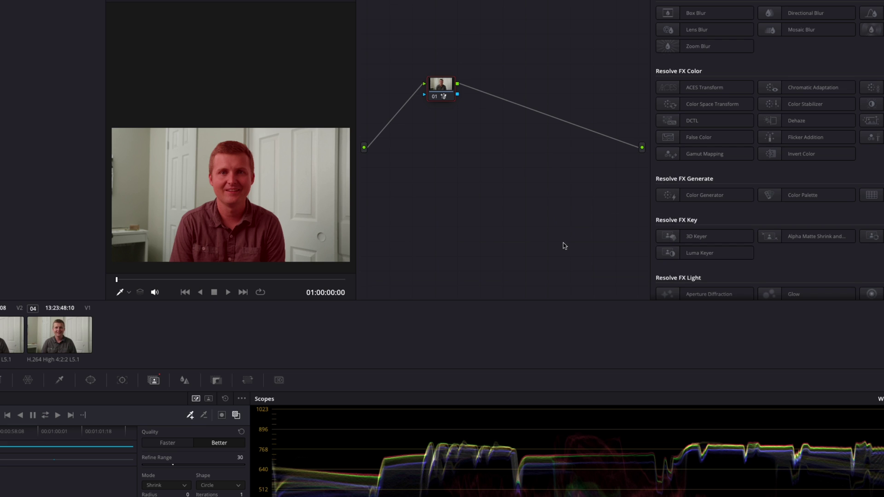
# Add an alpha output to the node graph and connect node 01's mask output to it
pyautogui.rightClick(570, 171)
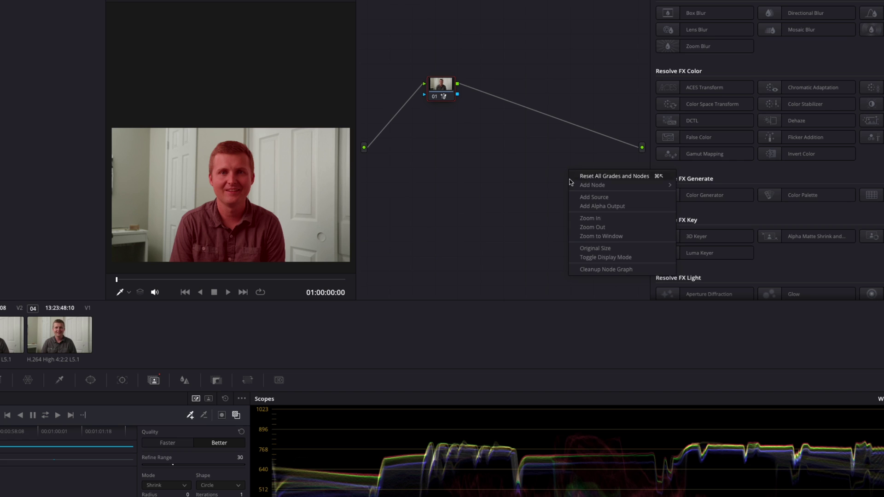
pyautogui.click(590, 208)
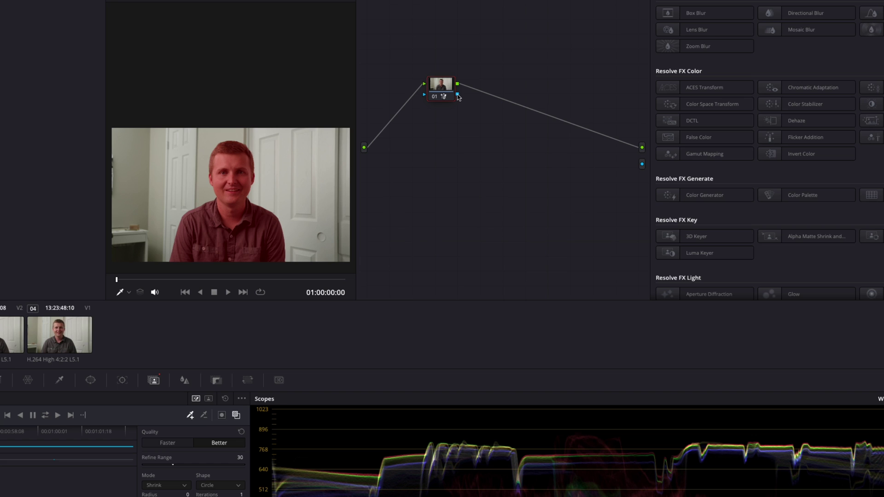
pyautogui.moveTo(464, 98); pyautogui.dragTo(642, 165)
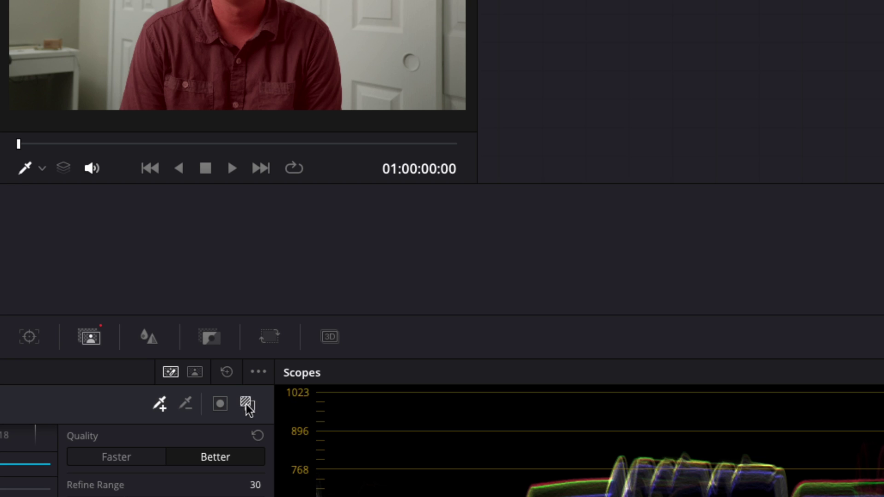
# Preview the cutout against black and set In/Out Ratio to -43.0 and Clean Black to 1.5
pyautogui.click(236, 415)
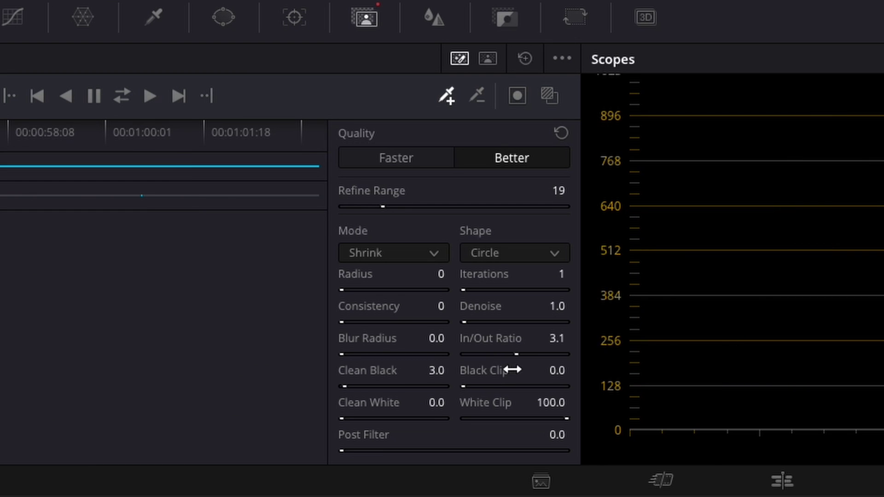
pyautogui.moveTo(557, 338); pyautogui.dragTo(502, 338)
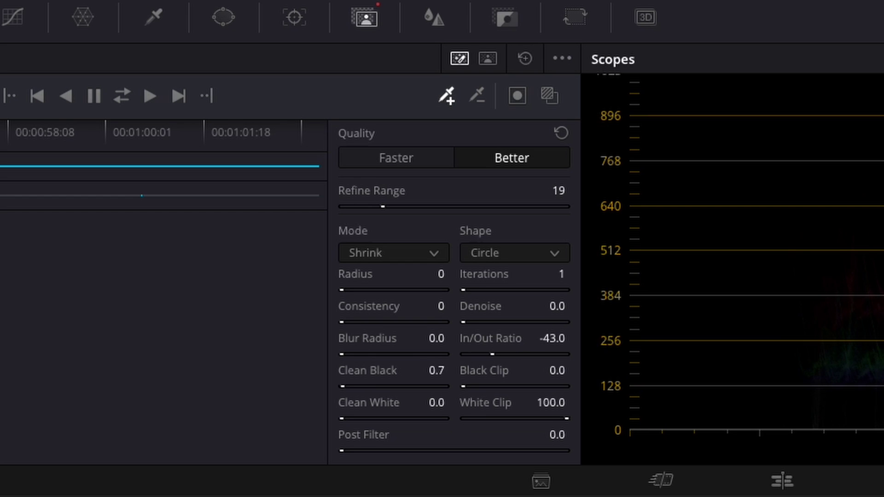
pyautogui.moveTo(436, 370)
pyautogui.mouseDown()
pyautogui.moveTo(444, 371)
pyautogui.moveTo(435, 371)
pyautogui.mouseUp()
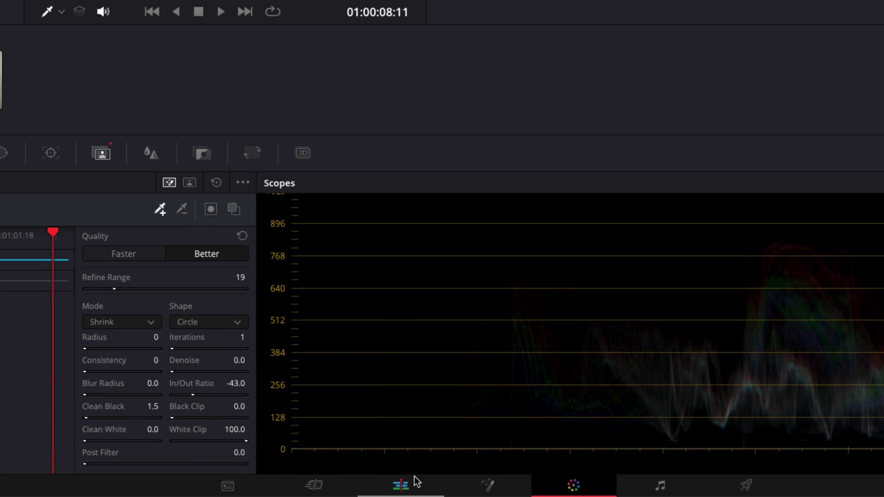
# Select the Video 1 clip on the Edit page, then reset node 01's grade to remove the mask
pyautogui.click(407, 484)
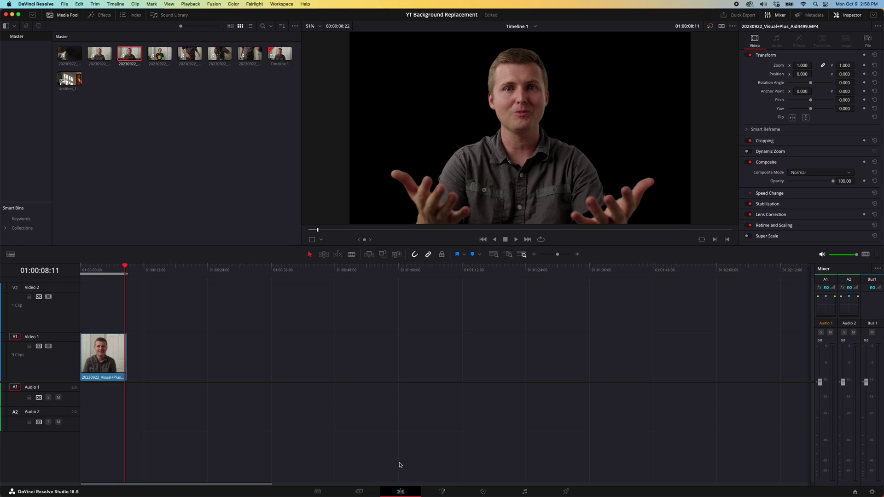
pyautogui.click(99, 370)
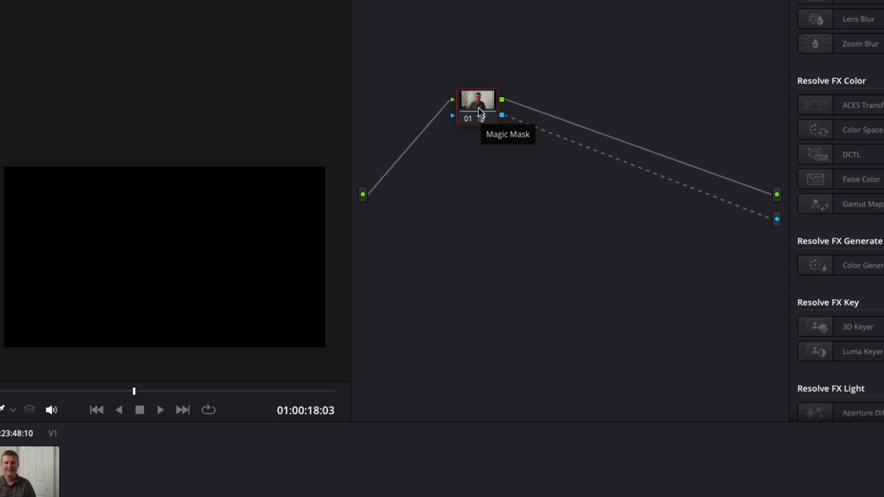
pyautogui.rightClick(480, 112)
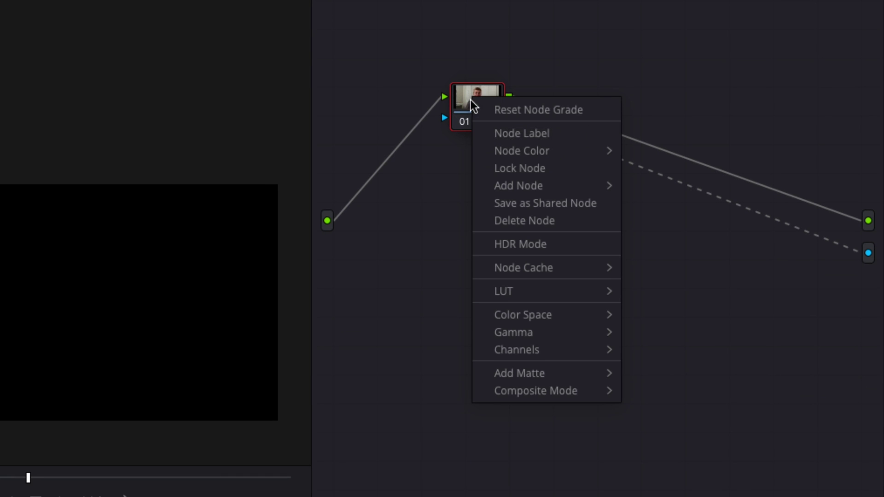
pyautogui.click(517, 112)
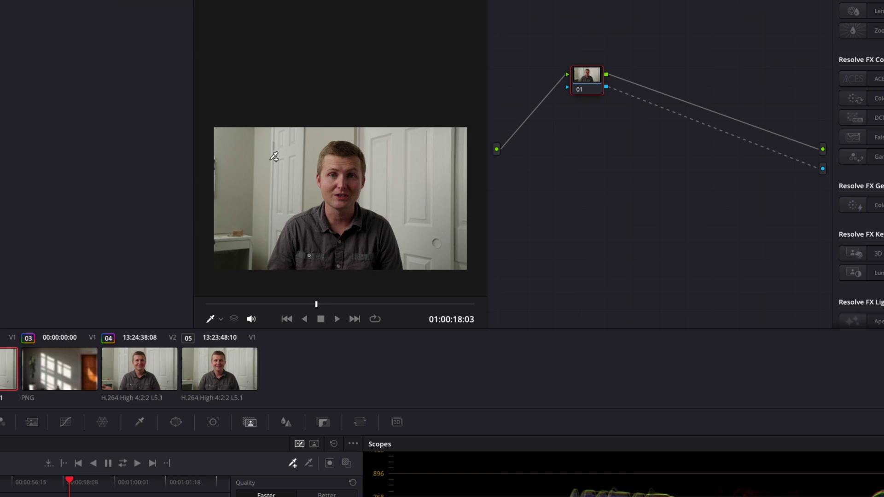
# Grab a still of the current frame and export it from the Gallery
pyautogui.rightClick(295, 164)
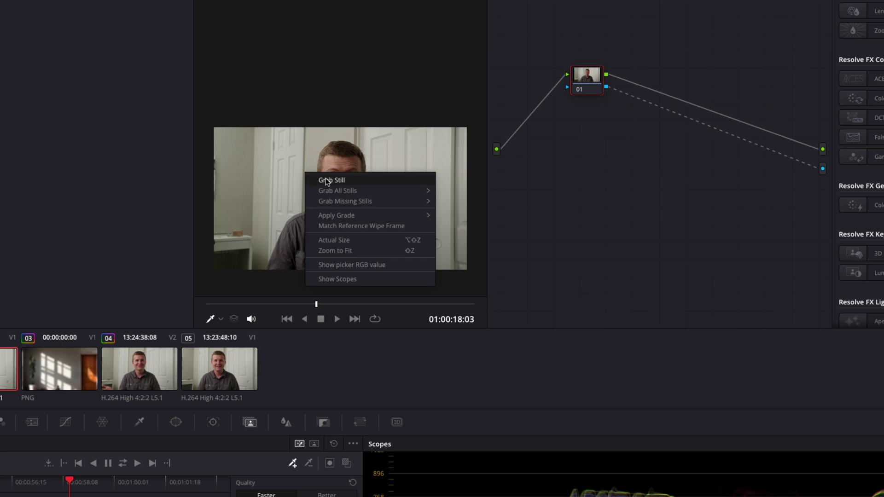
pyautogui.click(325, 180)
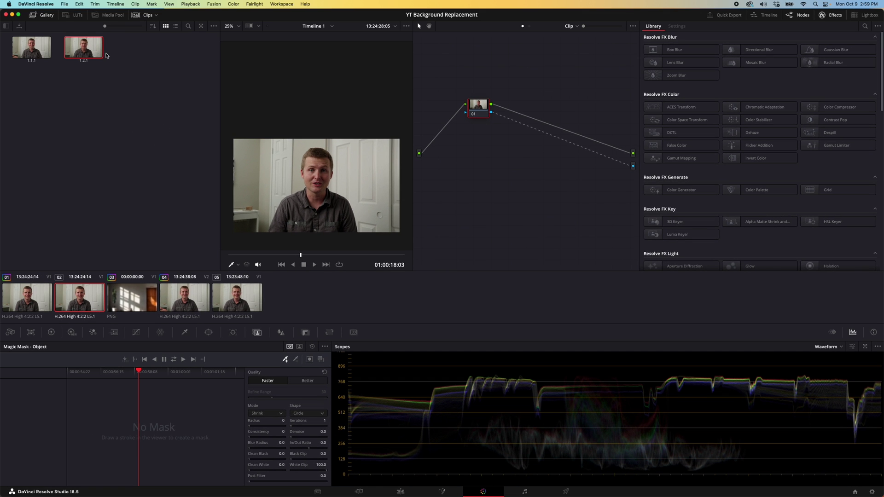
pyautogui.rightClick(89, 53)
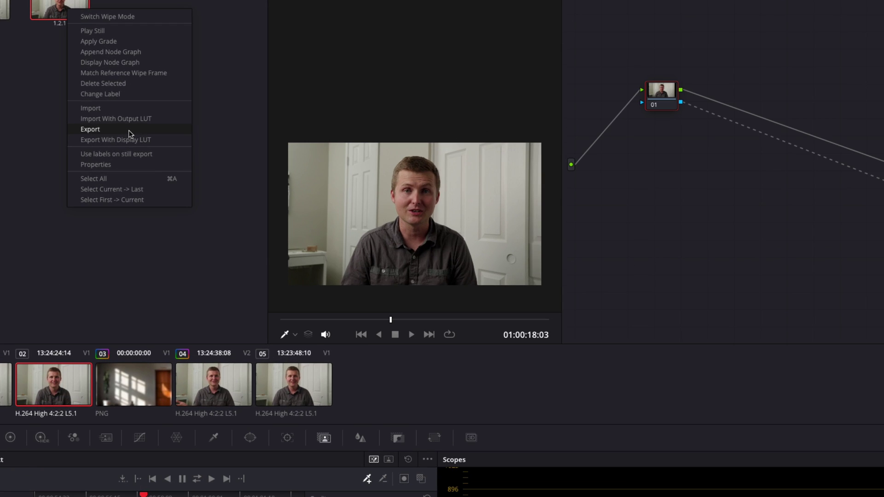
pyautogui.click(130, 130)
# Save the exported still as a TIFF file named Background
pyautogui.click(638, 353)
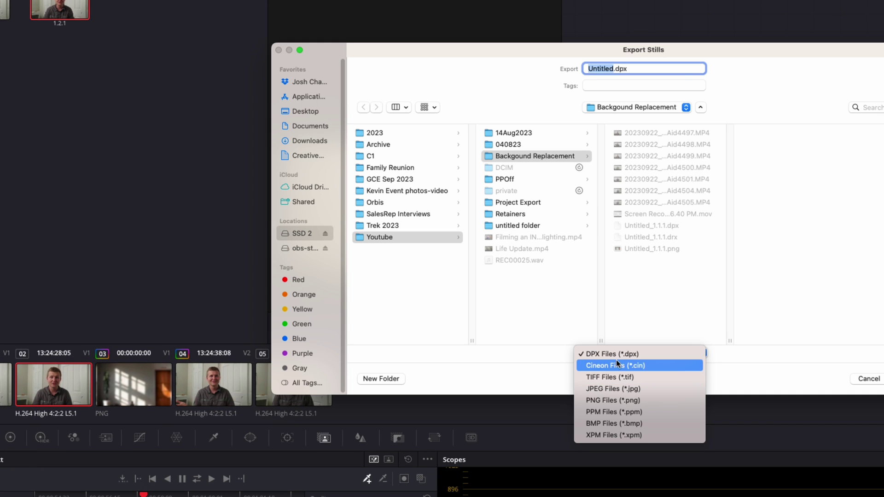
pyautogui.click(619, 375)
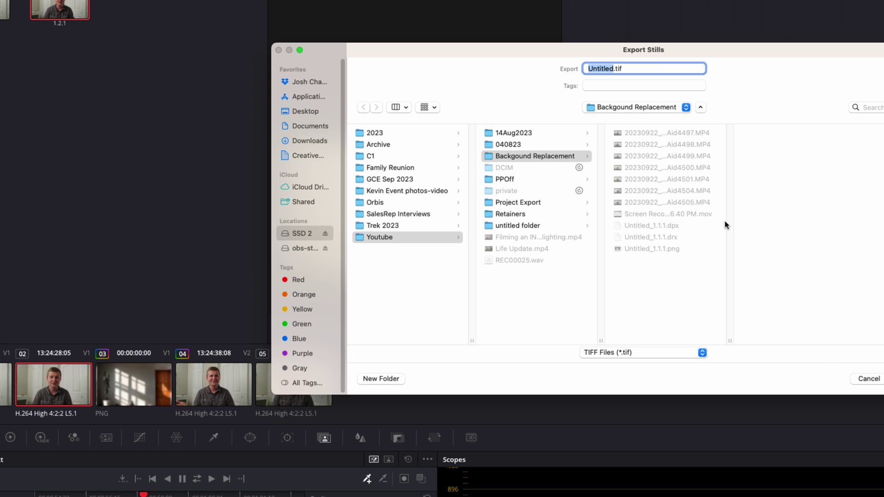
pyautogui.press('BackSpace')
pyautogui.write('Backgrouns')
pyautogui.press('BackSpace')
pyautogui.write('d')
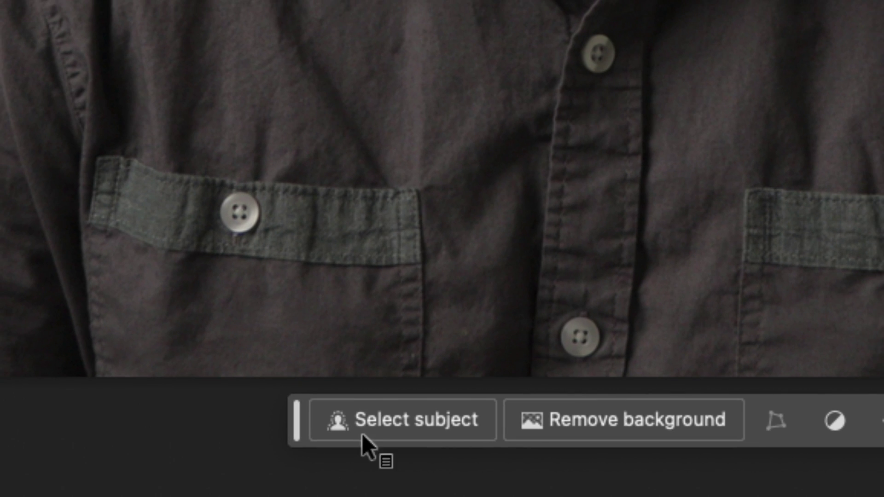
# Use Select Subject to outline the presenter in Background.tif
pyautogui.click(403, 420)
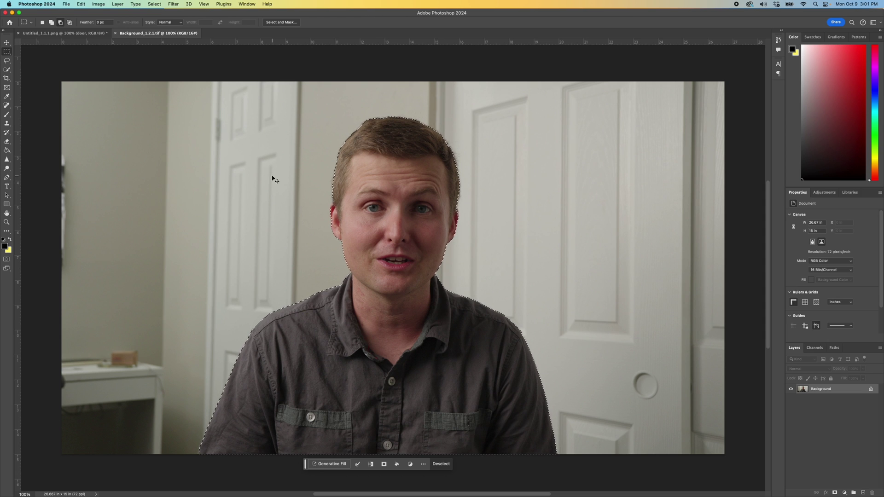
# Scale the presenter down to a small figure with Free Transform and commit it
pyautogui.press('super+t')
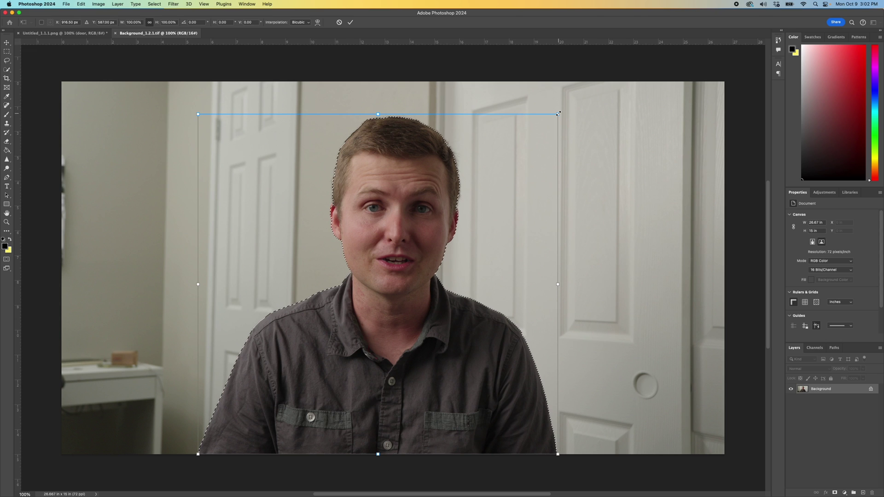
pyautogui.moveTo(558, 114); pyautogui.dragTo(393, 445)
pyautogui.press('Return')
# Invert the selection so everything except the person is selected
pyautogui.click(153, 3)
pyautogui.moveTo(136, 4)
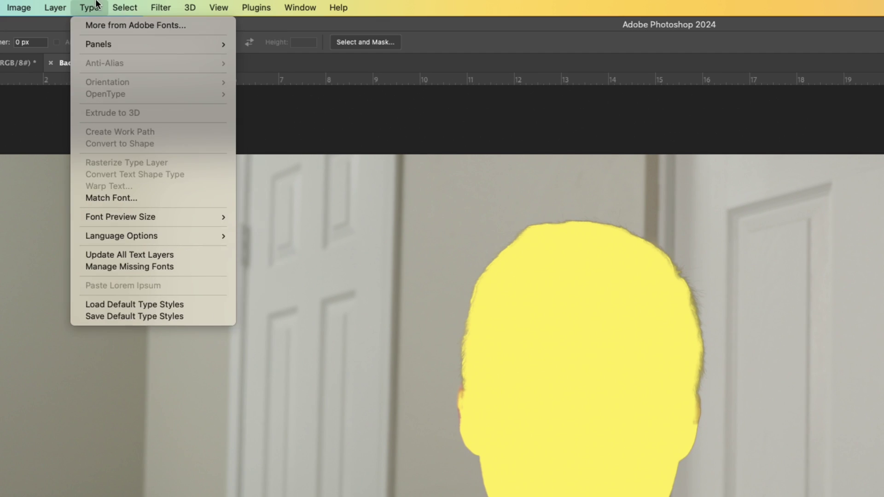
pyautogui.click(97, 4)
pyautogui.click(116, 7)
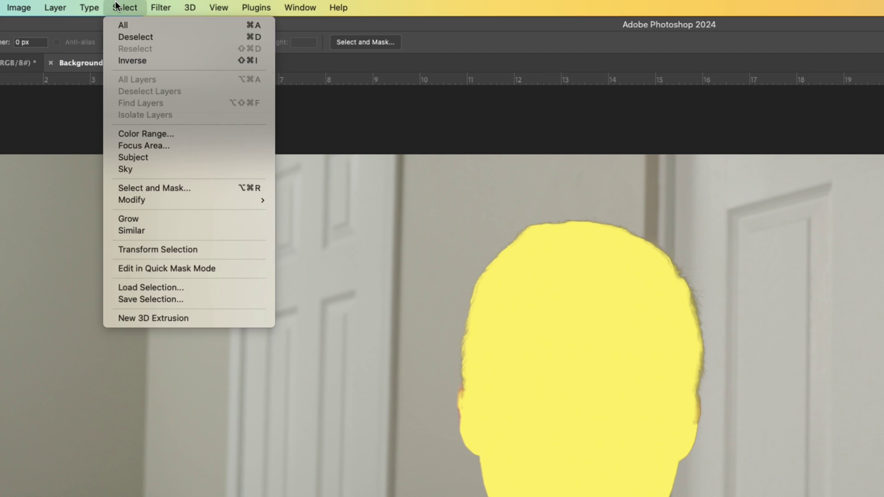
pyautogui.click(143, 58)
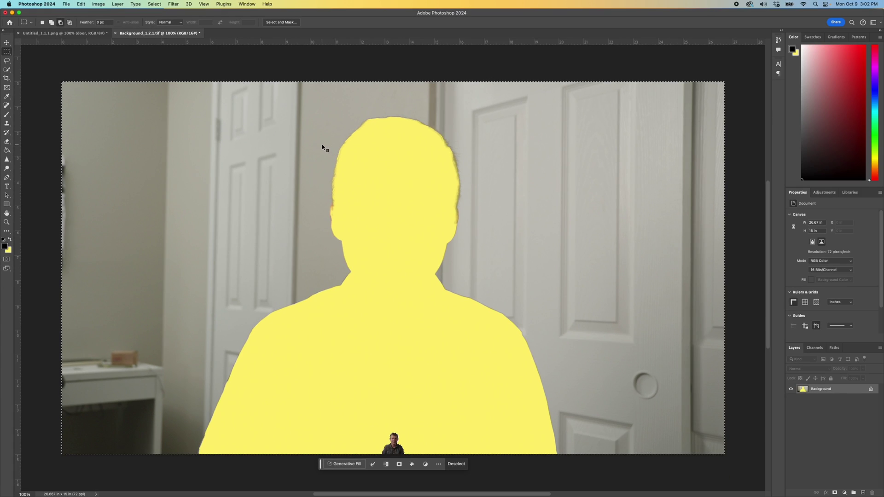
pyautogui.click(327, 463)
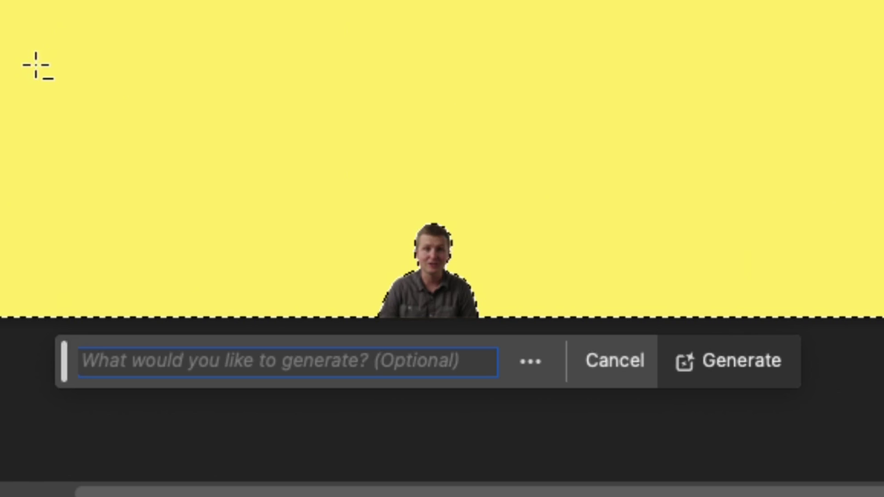
# Enter the prompt 'Large living room space with white walls. Natural light is coming from the left side of the frame'
pyautogui.write('Large l')
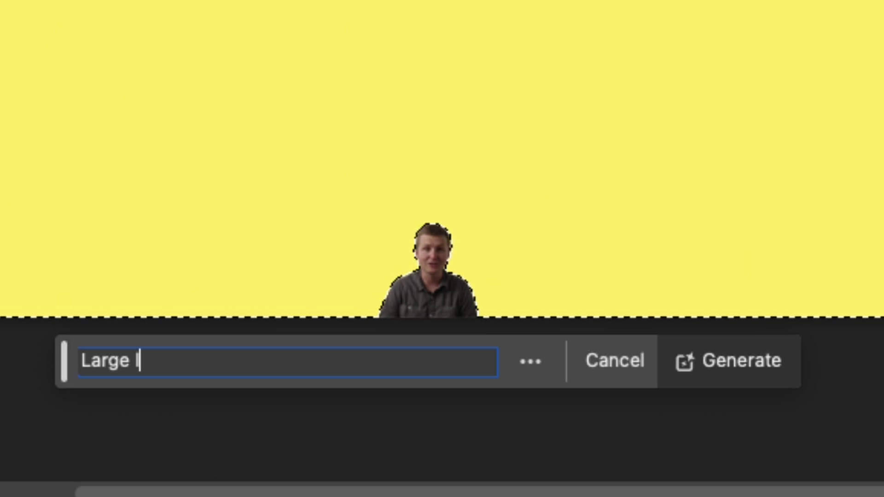
pyautogui.write('iving')
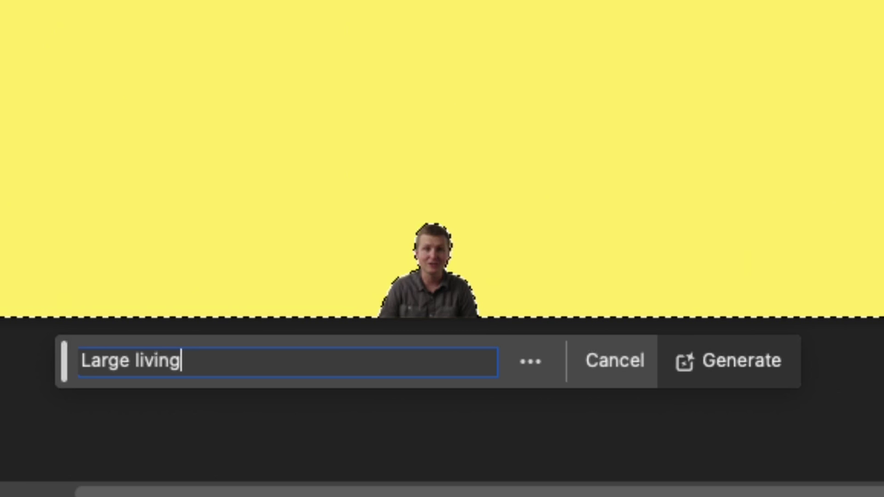
pyautogui.write(' room space ')
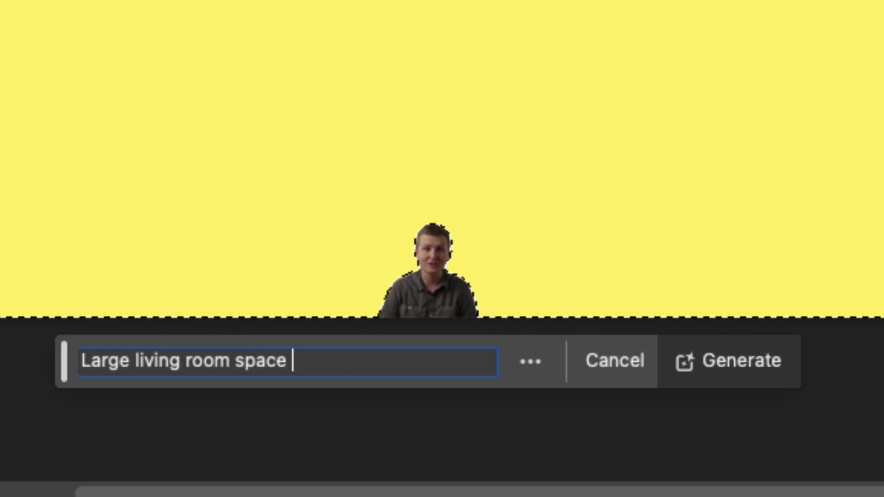
pyautogui.write('with white ')
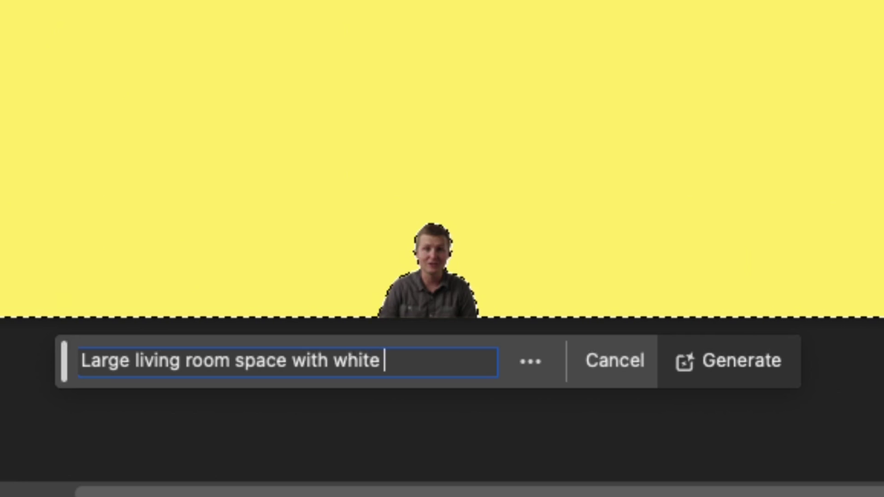
pyautogui.write('walls. N')
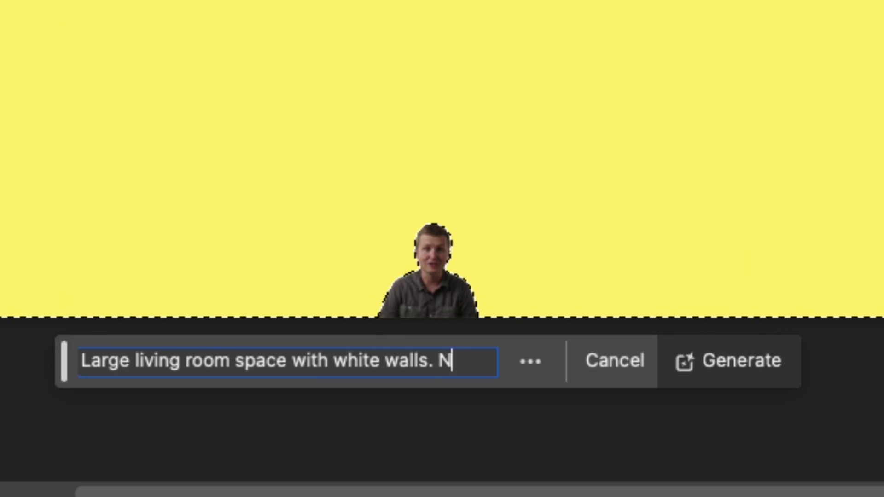
pyautogui.write('aur')
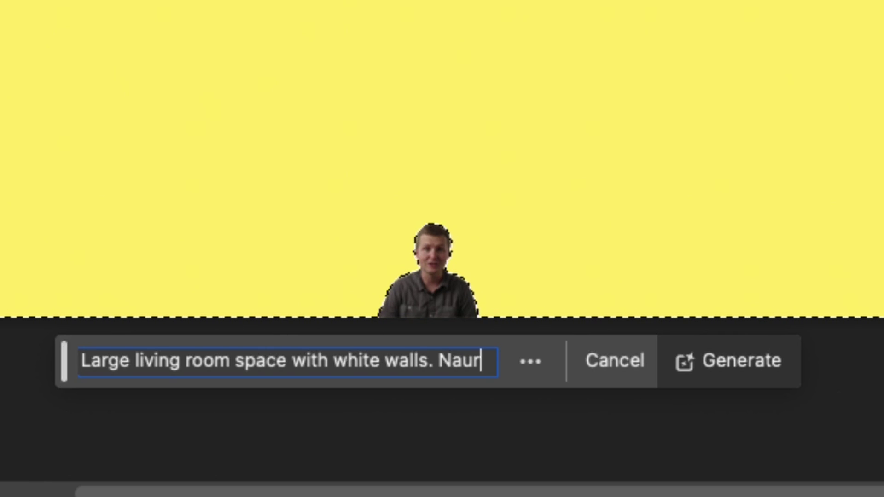
pyautogui.write('al light')
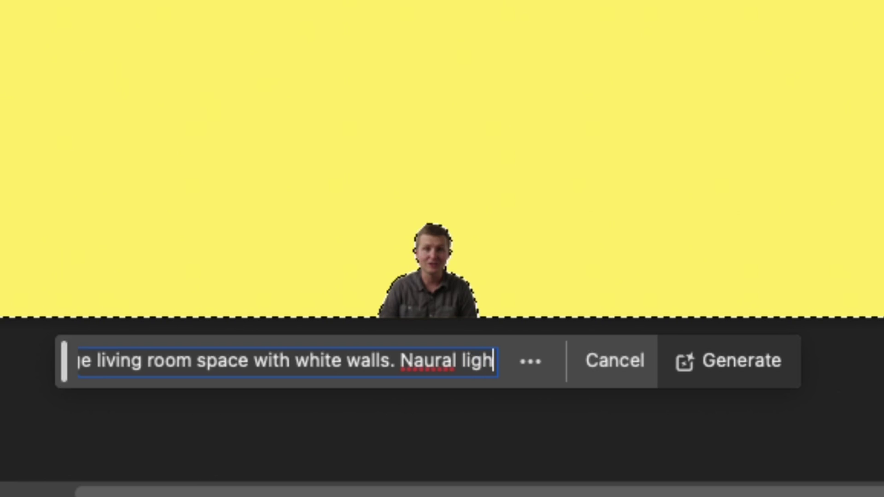
pyautogui.click(406, 361)
pyautogui.write('t')
pyautogui.click(495, 360)
pyautogui.write('is')
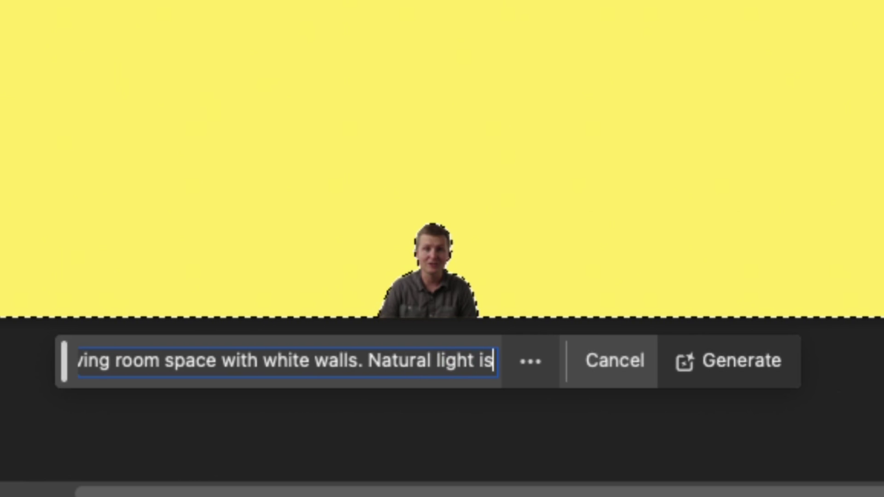
pyautogui.write(' coming from')
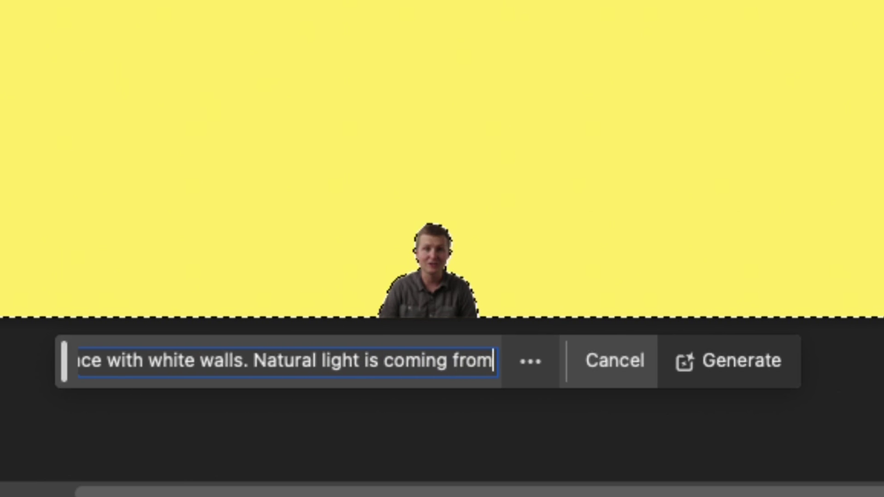
pyautogui.write(' the left side of t')
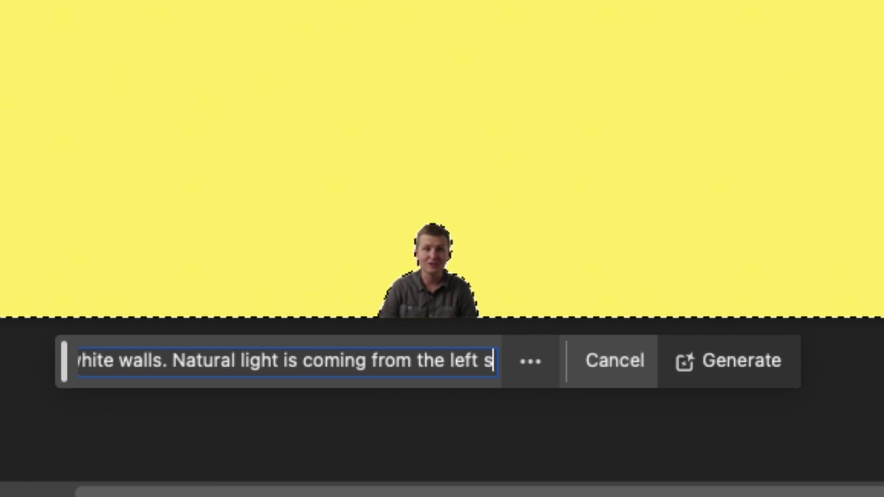
pyautogui.write('he frame')
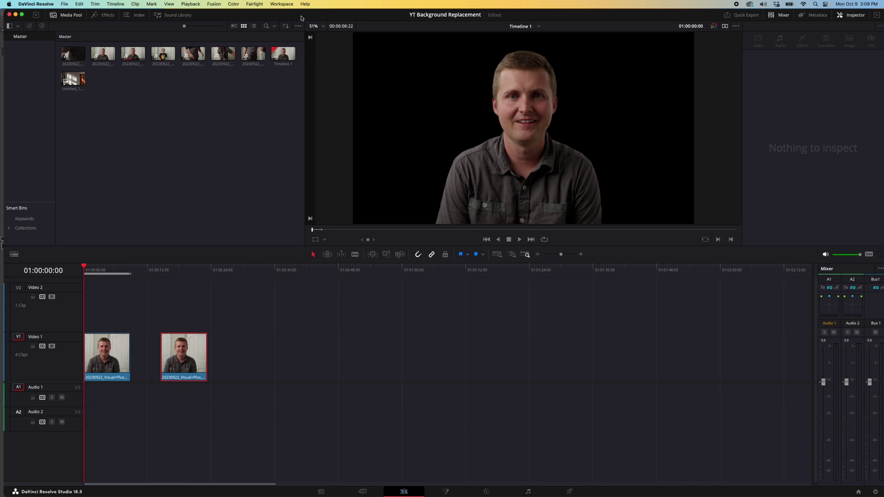
# Place Untitled_1.1.1.png on Video 1 beneath the talking-head clip, trim it to length, and return to the Color page
pyautogui.moveTo(81, 85); pyautogui.dragTo(193, 358)
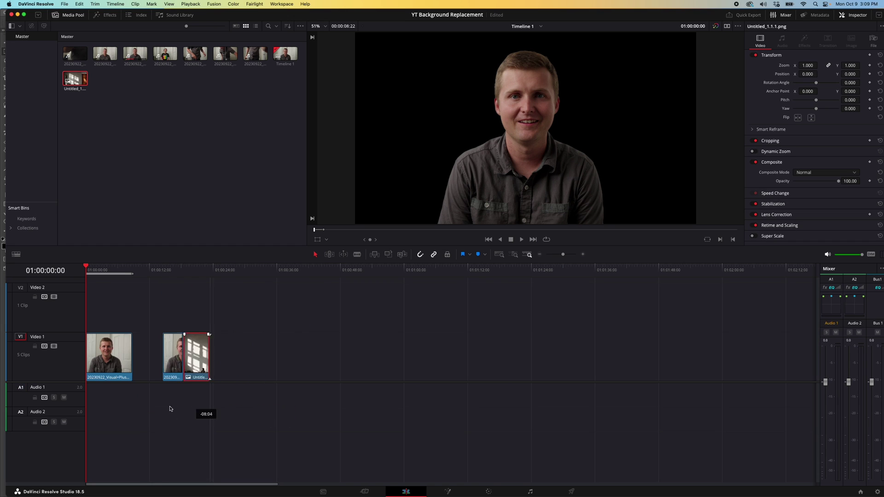
pyautogui.moveTo(108, 355); pyautogui.dragTo(108, 305)
pyautogui.moveTo(193, 357); pyautogui.dragTo(132, 349)
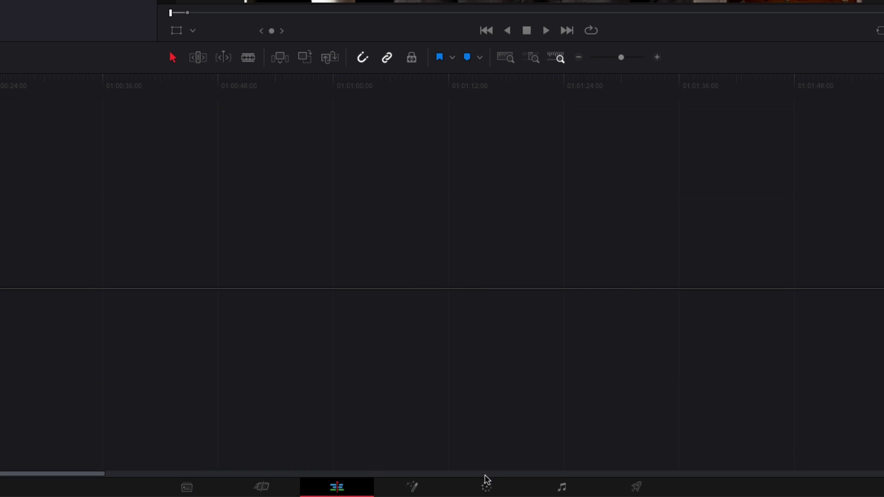
pyautogui.click(486, 484)
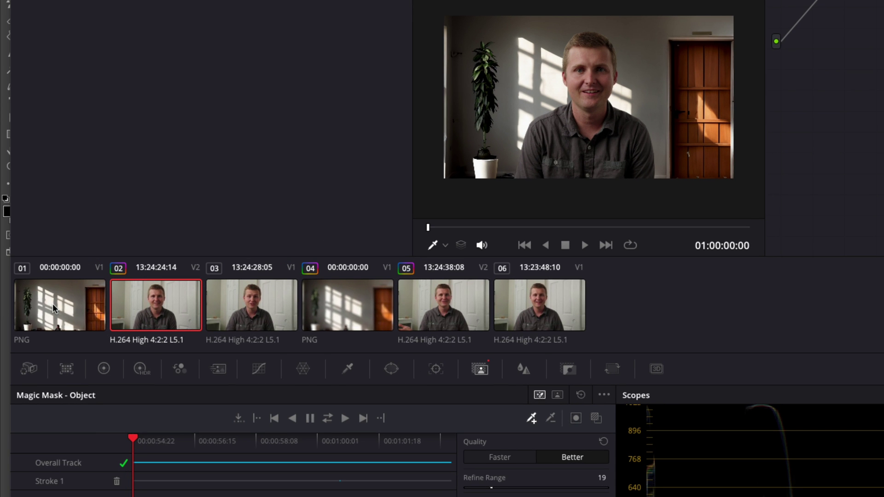
# Select the background image clip, search effects for 'blur', and apply Lens Blur to node 01
pyautogui.click(52, 303)
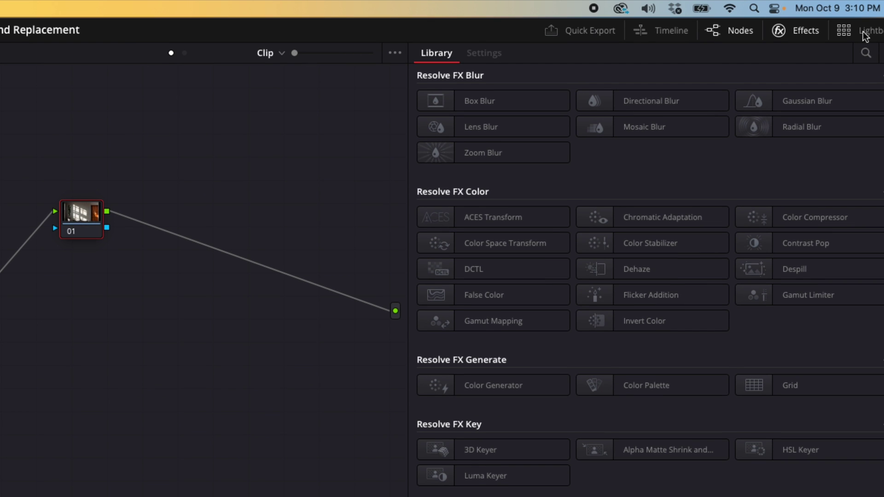
pyautogui.click(867, 53)
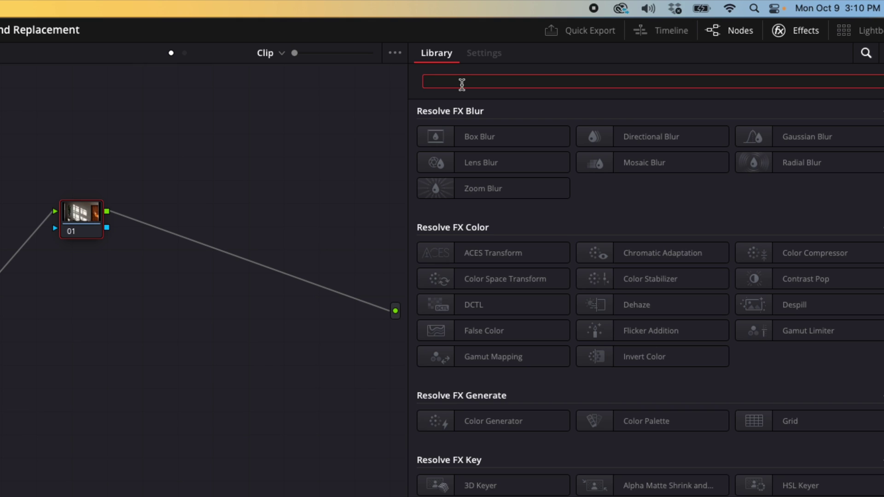
pyautogui.write('blur')
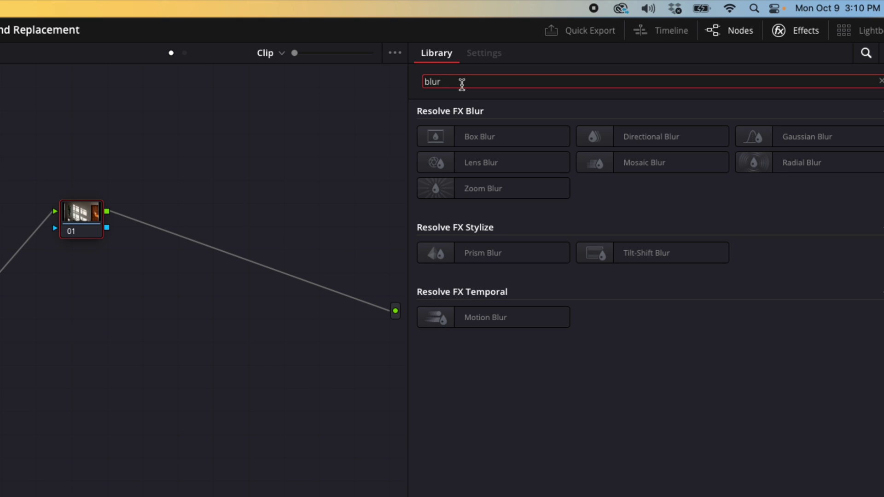
pyautogui.moveTo(489, 163); pyautogui.dragTo(88, 218)
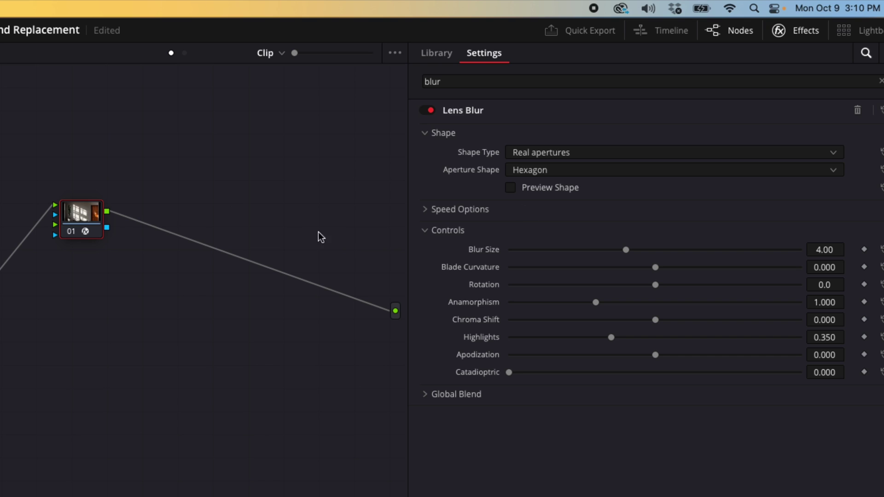